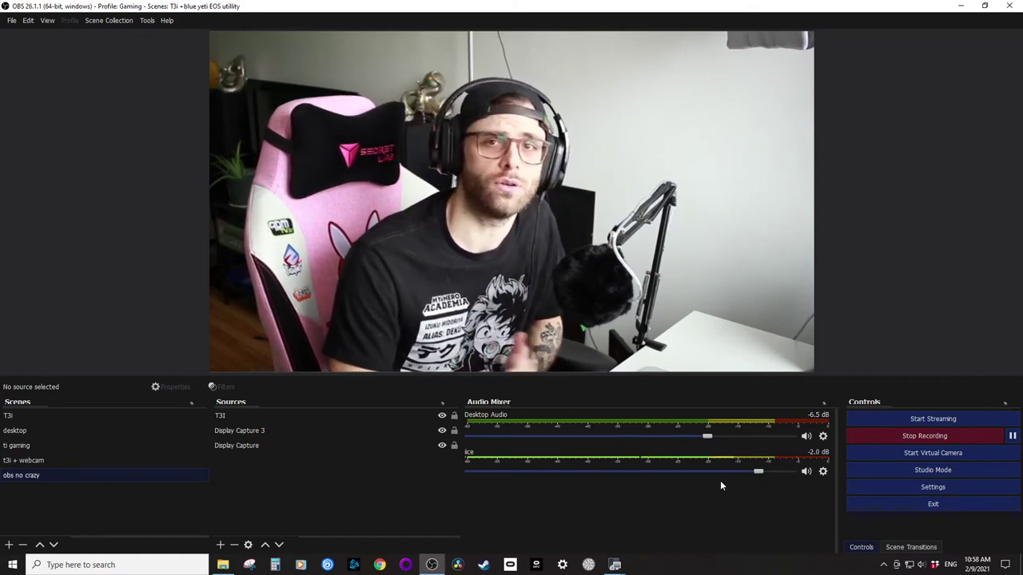
- Open the mic source's Filters window and enlarge it over the mixer
{"action": "left_click", "coordinate": [823, 471]}
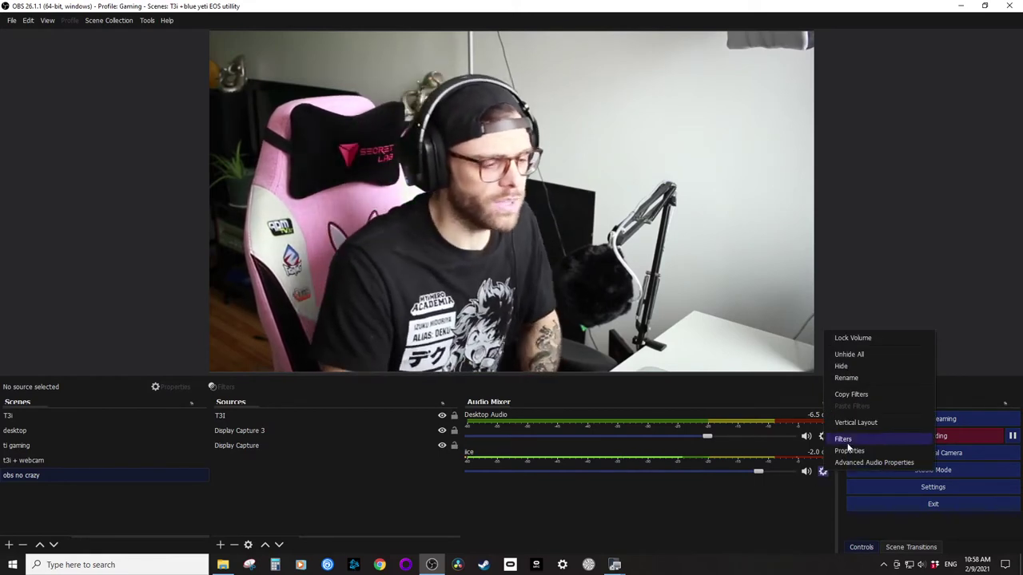
{"action": "left_click", "coordinate": [843, 439]}
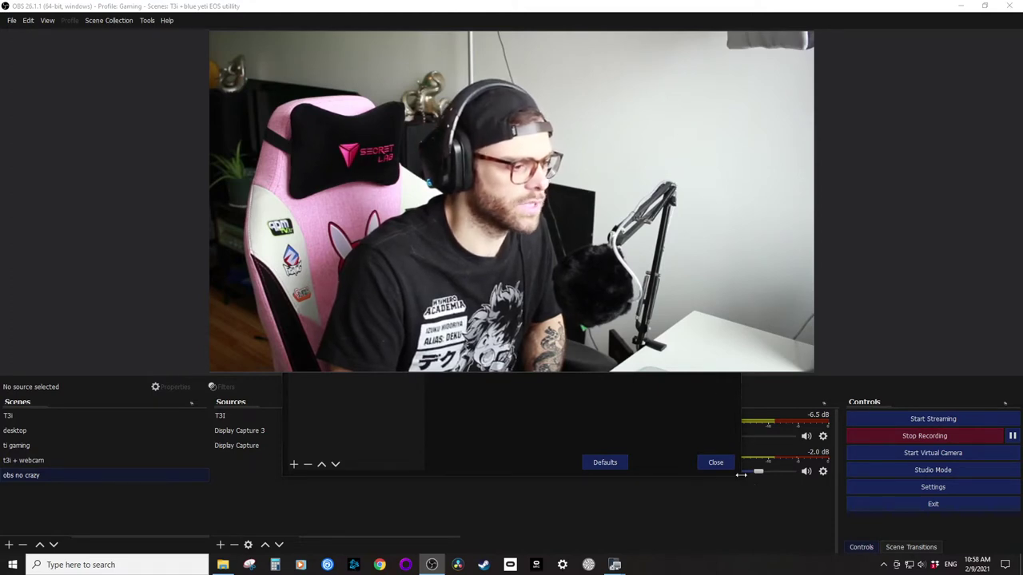
{"action": "left_click_drag", "start_coordinate": [741, 474], "coordinate": [964, 200]}
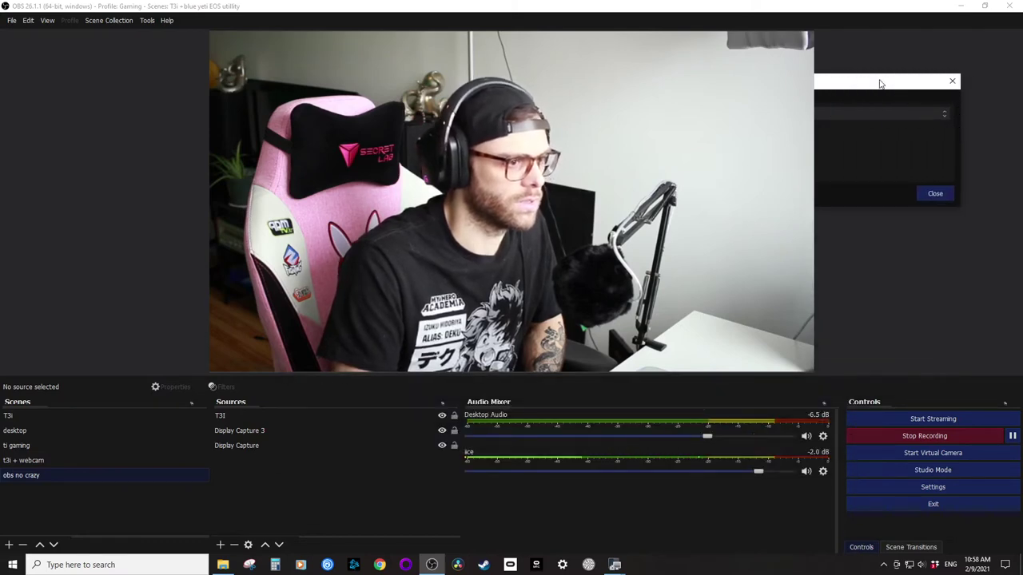
{"action": "left_click_drag", "start_coordinate": [877, 85], "coordinate": [758, 396]}
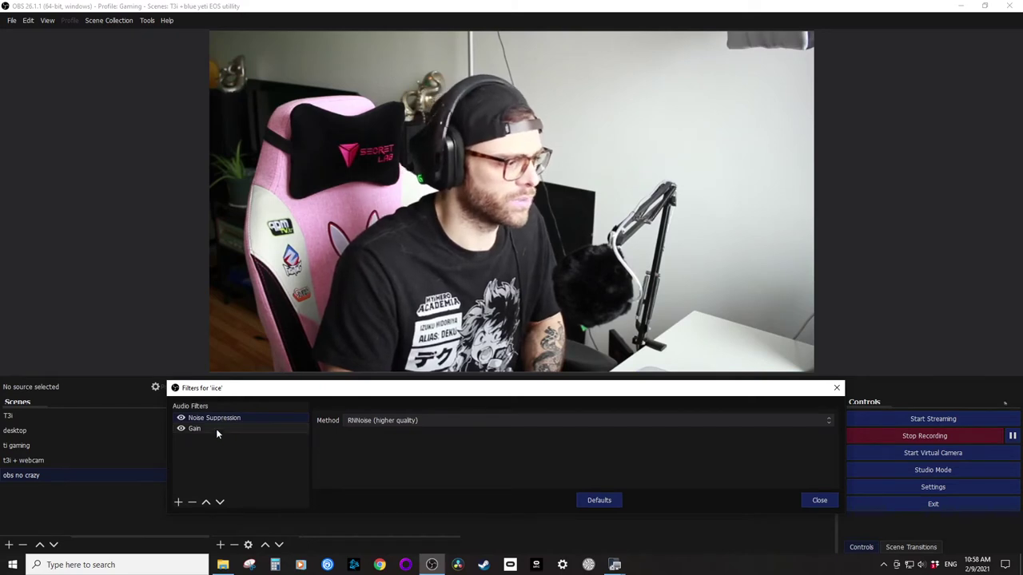
- Delete the Noise Suppression and Gain filters, leaving the audio filter list empty
{"action": "left_click", "coordinate": [192, 502]}
{"action": "left_click", "coordinate": [549, 468]}
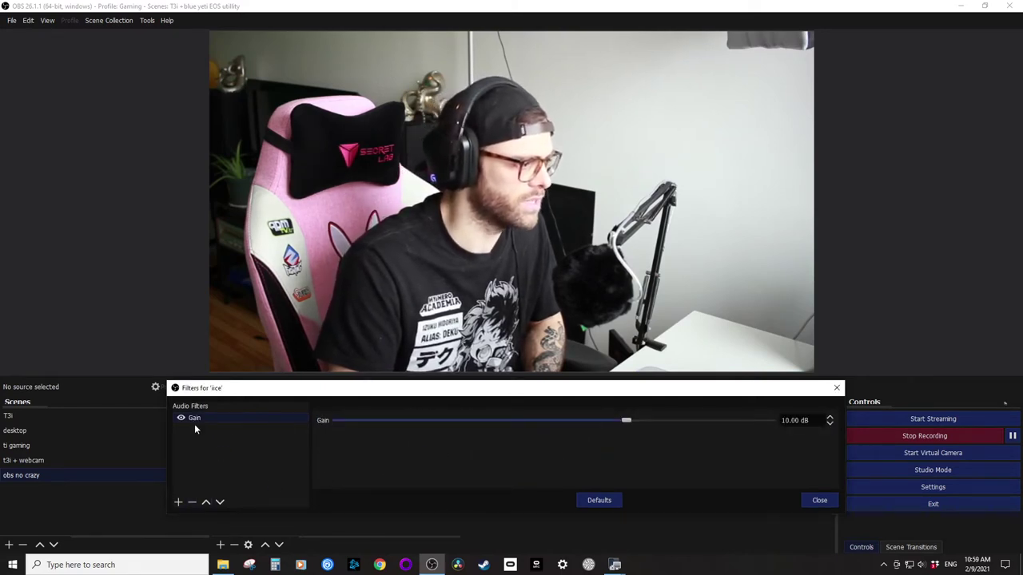
{"action": "left_click", "coordinate": [192, 502]}
{"action": "left_click", "coordinate": [533, 465]}
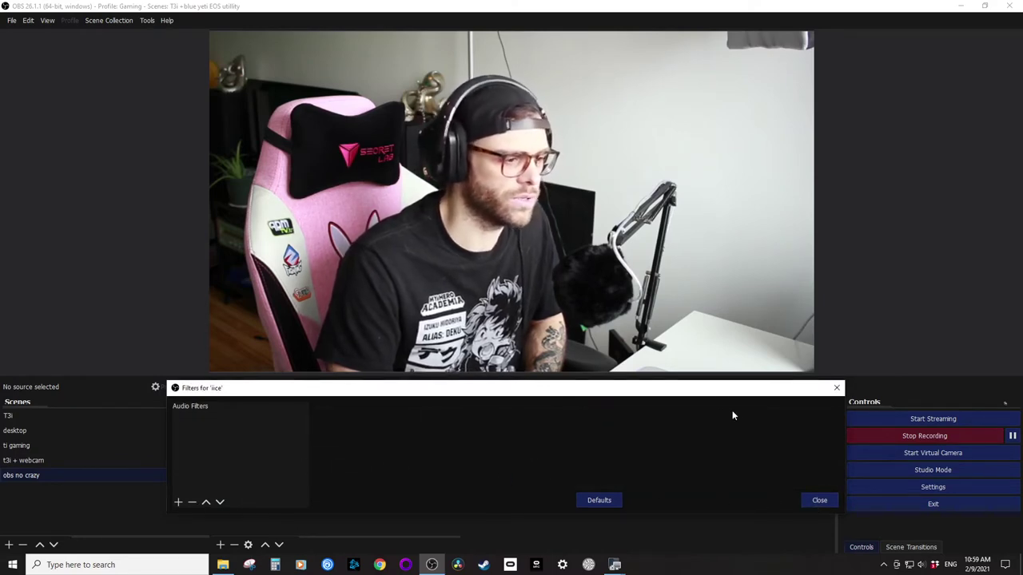
{"action": "left_click_drag", "start_coordinate": [697, 391], "coordinate": [678, 408]}
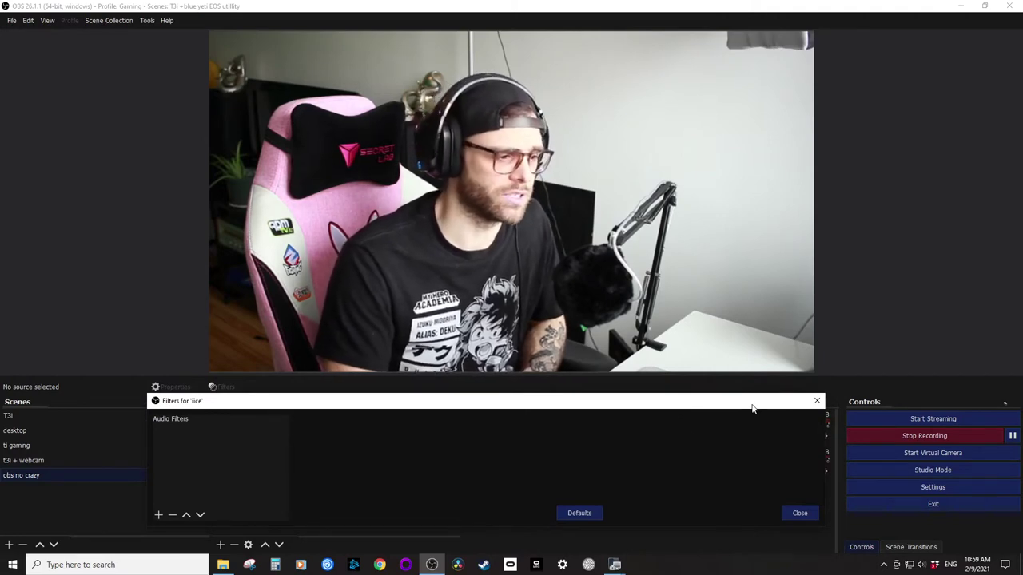
{"action": "left_click_drag", "start_coordinate": [751, 409], "coordinate": [586, 416]}
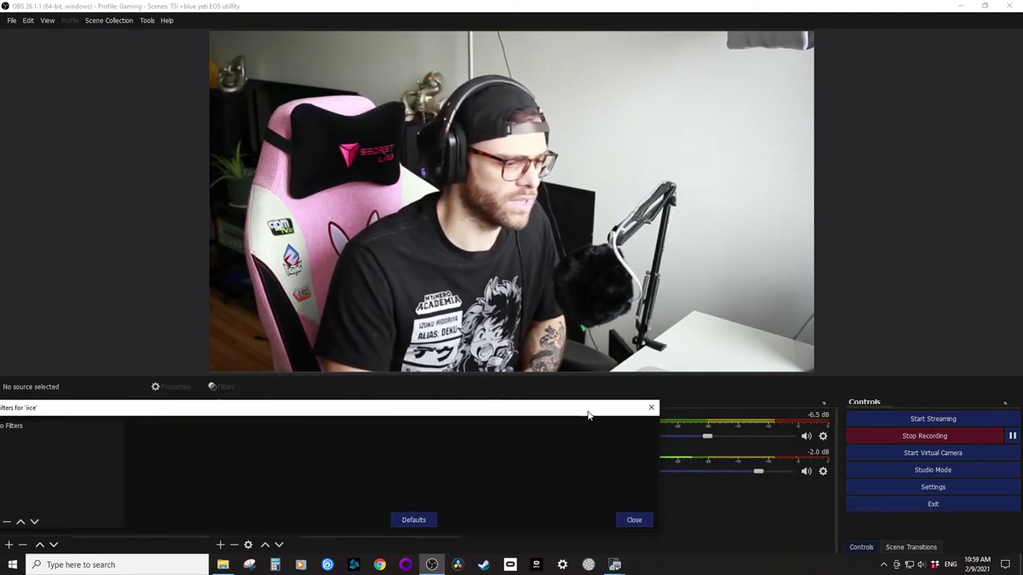
{"action": "left_click", "coordinate": [823, 471]}
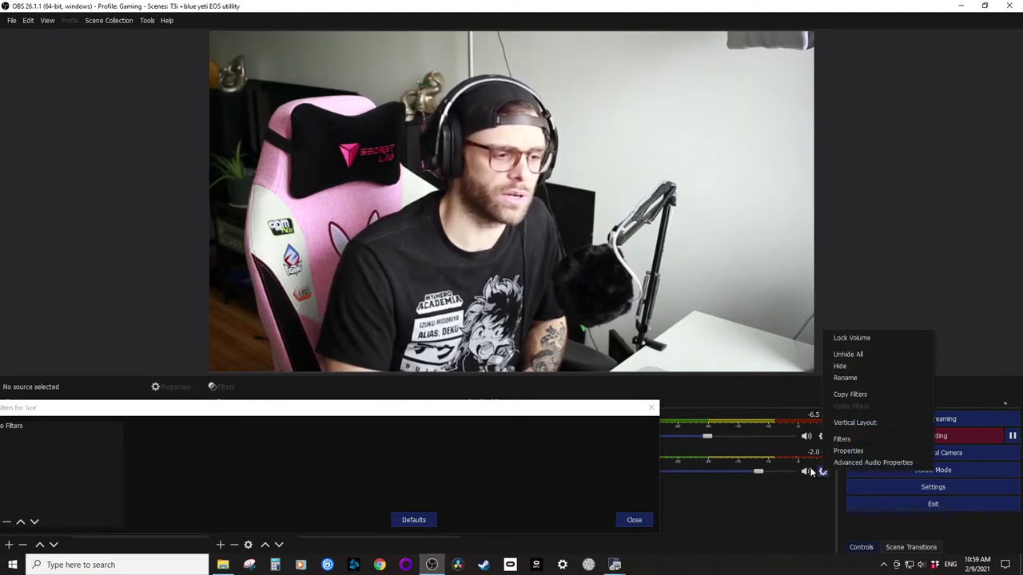
- In Advanced Audio Properties, set the mic's monitoring to Monitor Only (mute output)
{"action": "left_click", "coordinate": [869, 463]}
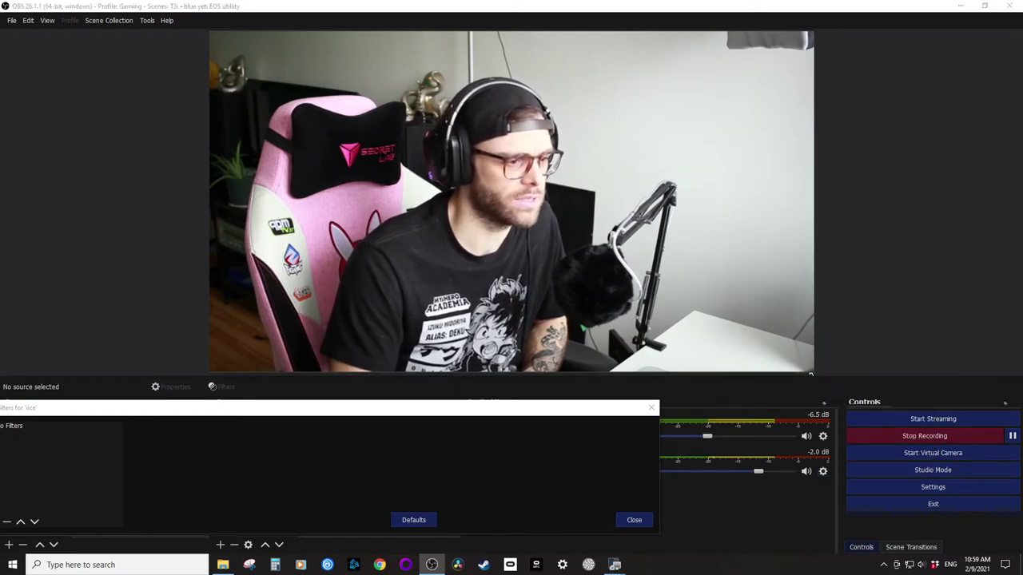
{"action": "left_click_drag", "start_coordinate": [805, 376], "coordinate": [933, 283]}
{"action": "left_click_drag", "start_coordinate": [840, 187], "coordinate": [739, 424]}
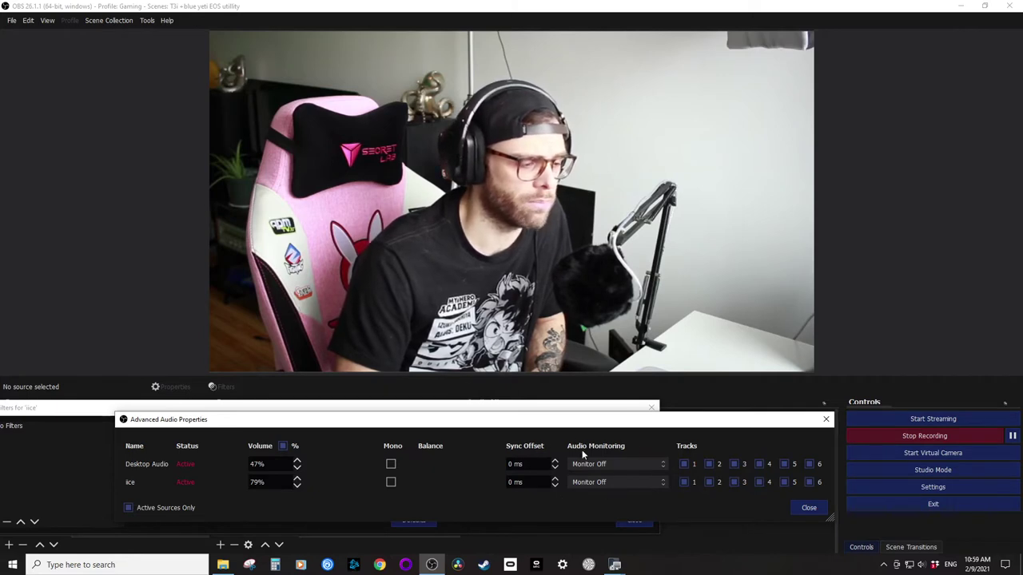
{"action": "left_click", "coordinate": [660, 483]}
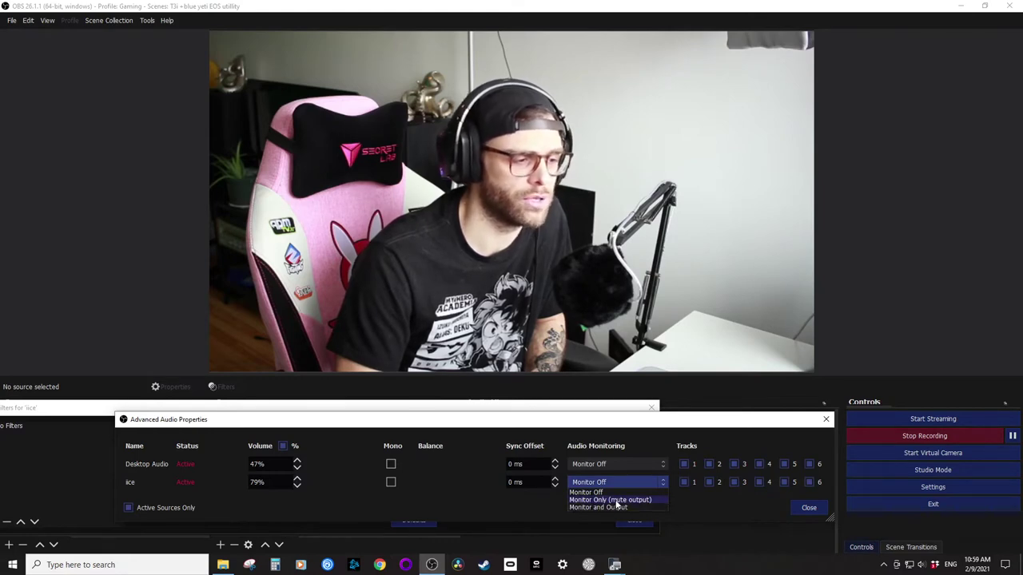
{"action": "left_click", "coordinate": [588, 500]}
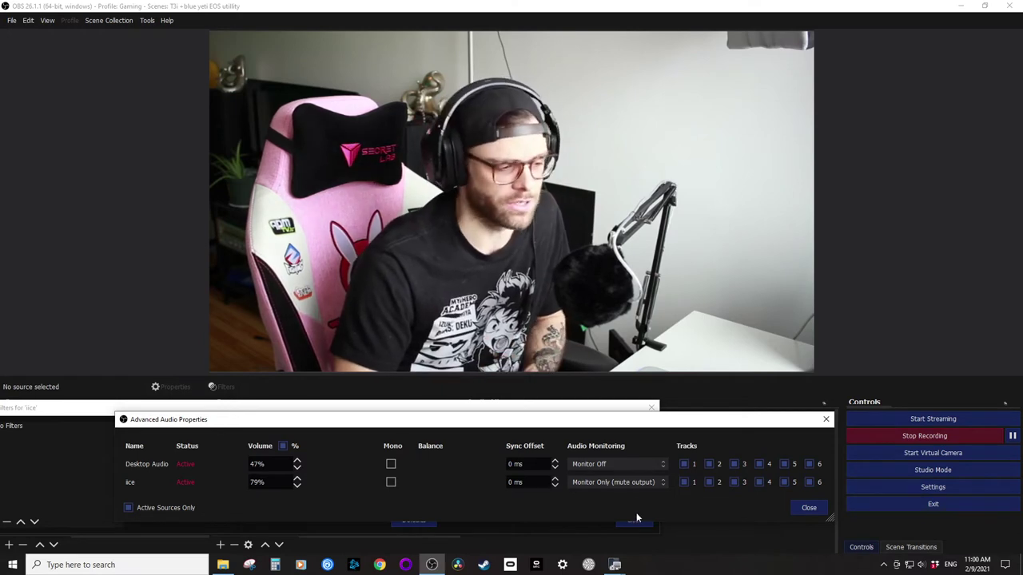
{"action": "left_click", "coordinate": [809, 509]}
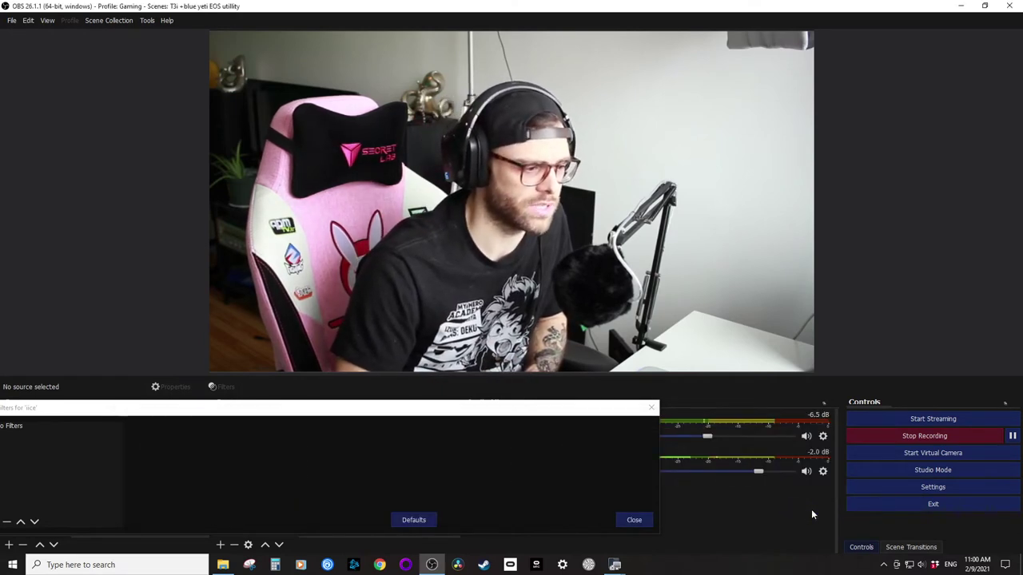
- Center the Filters window and raise the system volume to 100
{"action": "left_click_drag", "start_coordinate": [600, 411], "coordinate": [767, 392]}
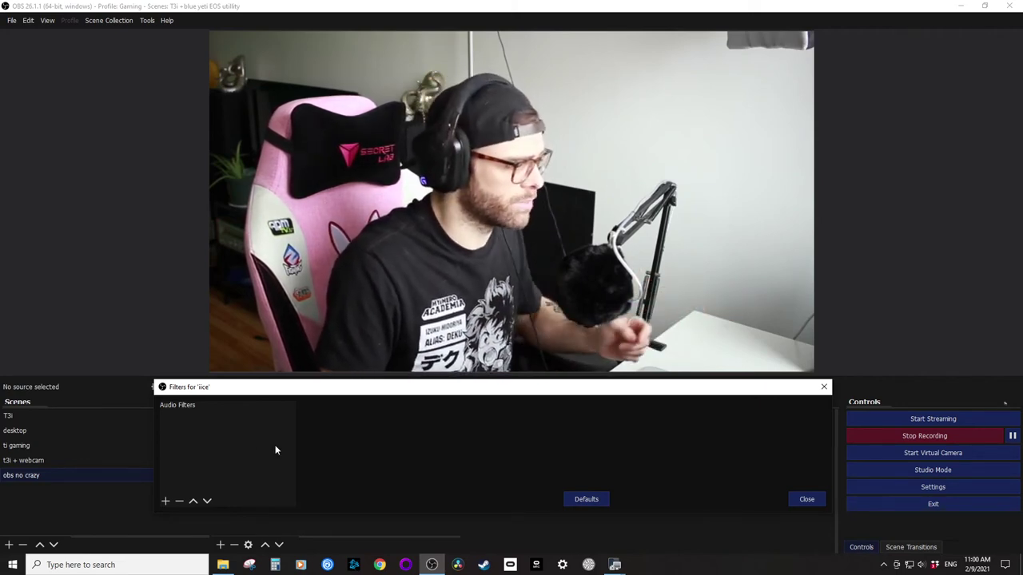
{"action": "key", "text": "XF86AudioRaiseVolume"}
{"action": "key", "text": "XF86AudioRaiseVolume"}
{"action": "key", "text": "XF86AudioRaiseVolume"}
{"action": "key", "text": "XF86AudioRaiseVolume"}
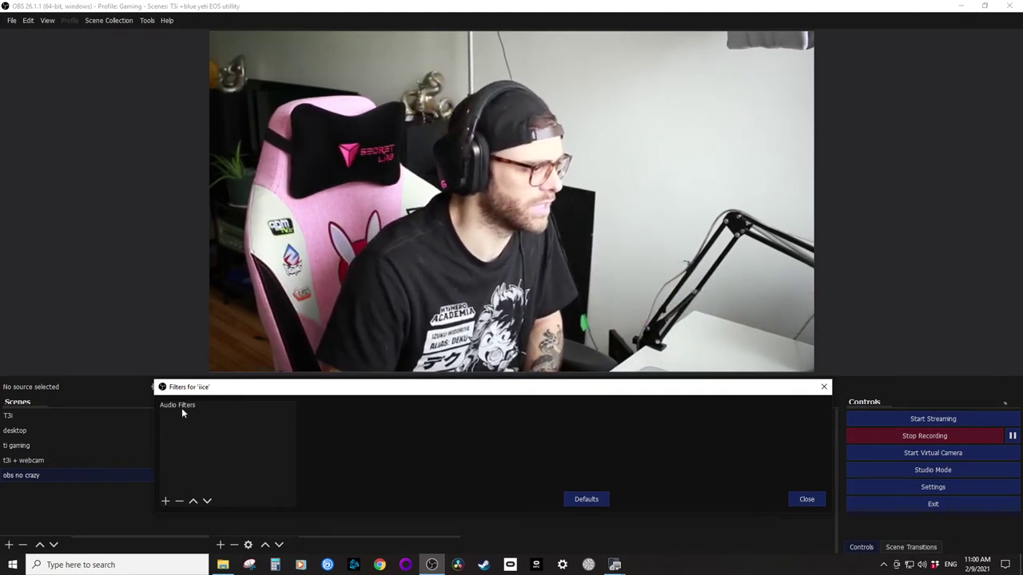
- Add a Noise Suppression filter to the ice mic, keeping its default name
{"action": "left_click", "coordinate": [166, 502]}
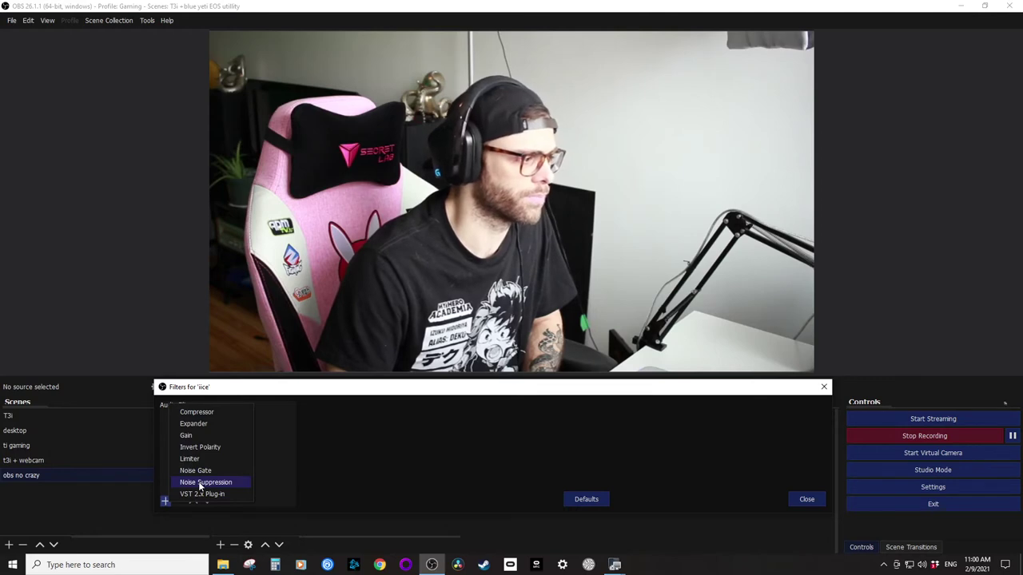
{"action": "left_click", "coordinate": [201, 484]}
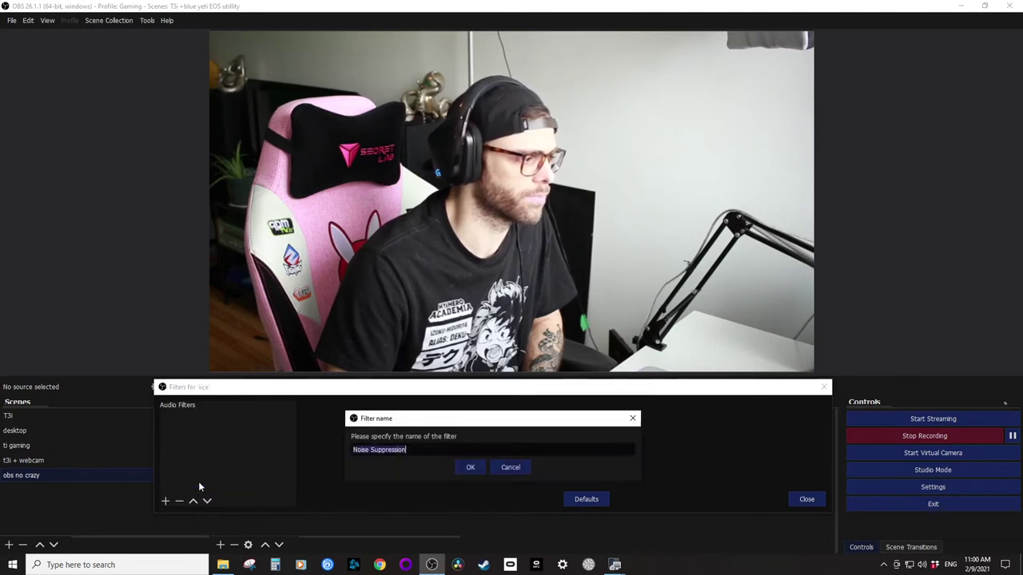
{"action": "left_click", "coordinate": [471, 468]}
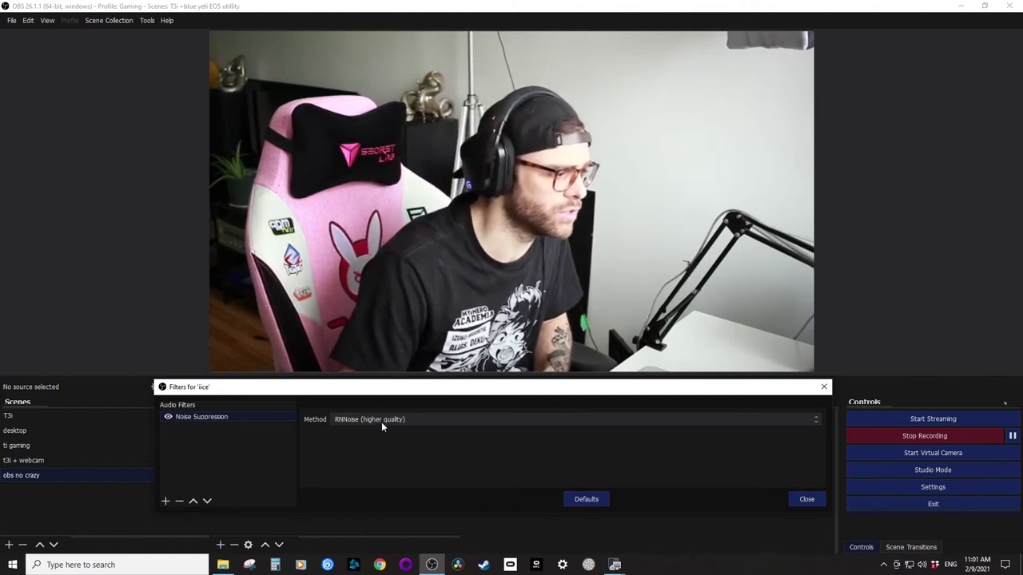
- Try Speex at -30 dB, then set the suppression method to RNNoise (higher quality)
{"action": "left_click", "coordinate": [381, 422]}
{"action": "left_click", "coordinate": [369, 429]}
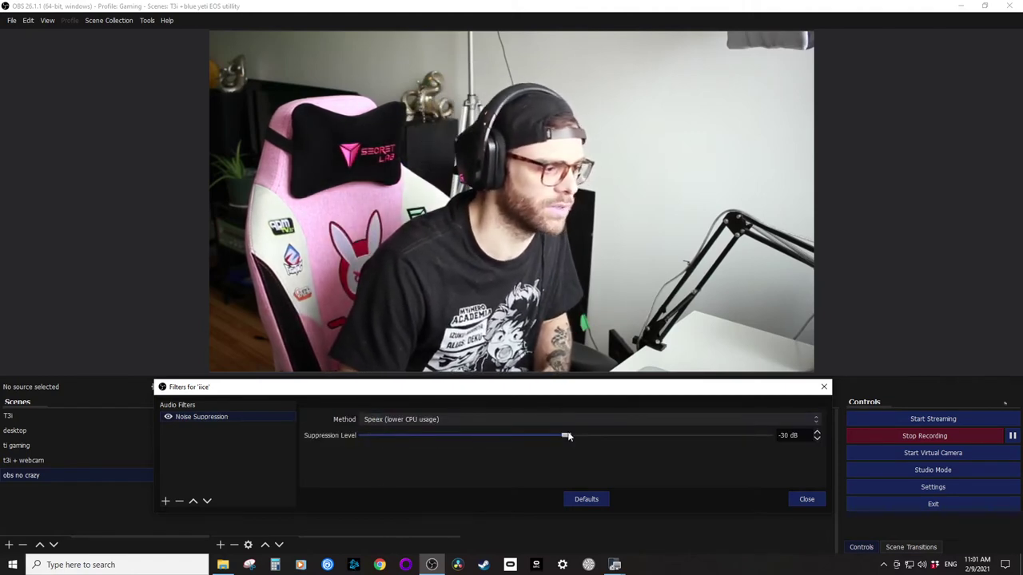
{"action": "left_click_drag", "start_coordinate": [568, 435], "coordinate": [672, 453]}
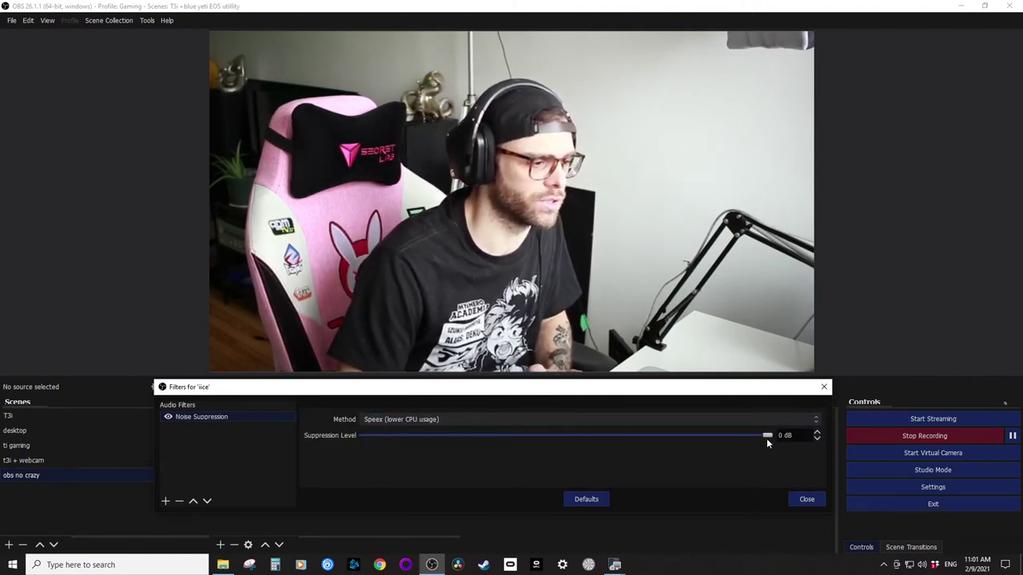
{"action": "left_click_drag", "start_coordinate": [768, 438], "coordinate": [706, 438]}
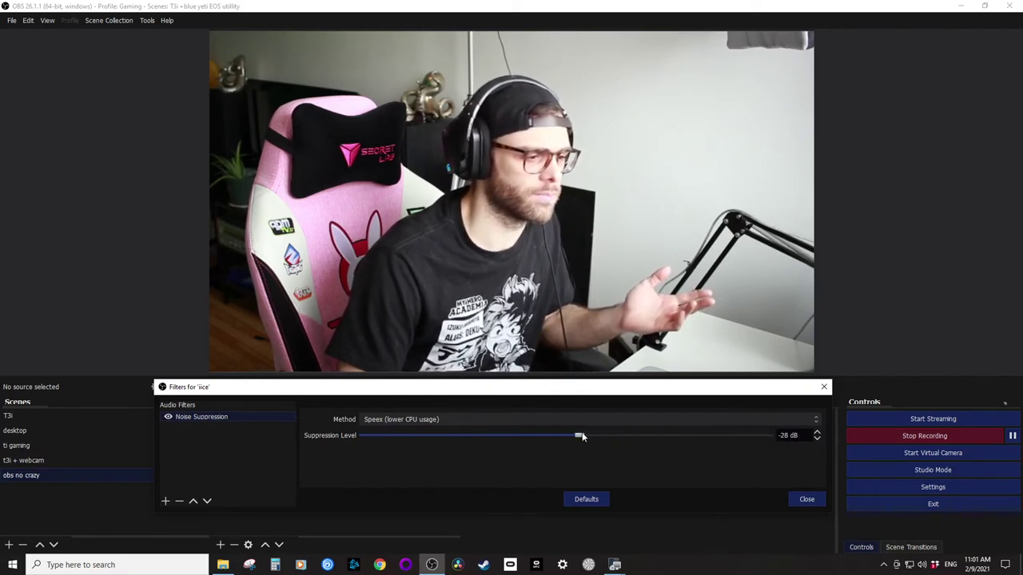
{"action": "left_click_drag", "start_coordinate": [572, 437], "coordinate": [568, 435]}
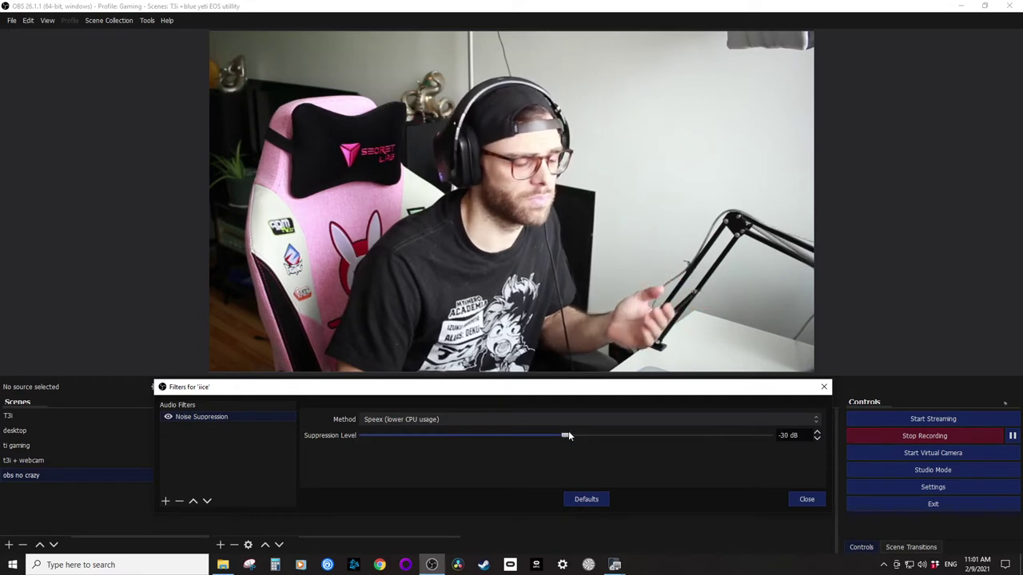
{"action": "left_click", "coordinate": [478, 421]}
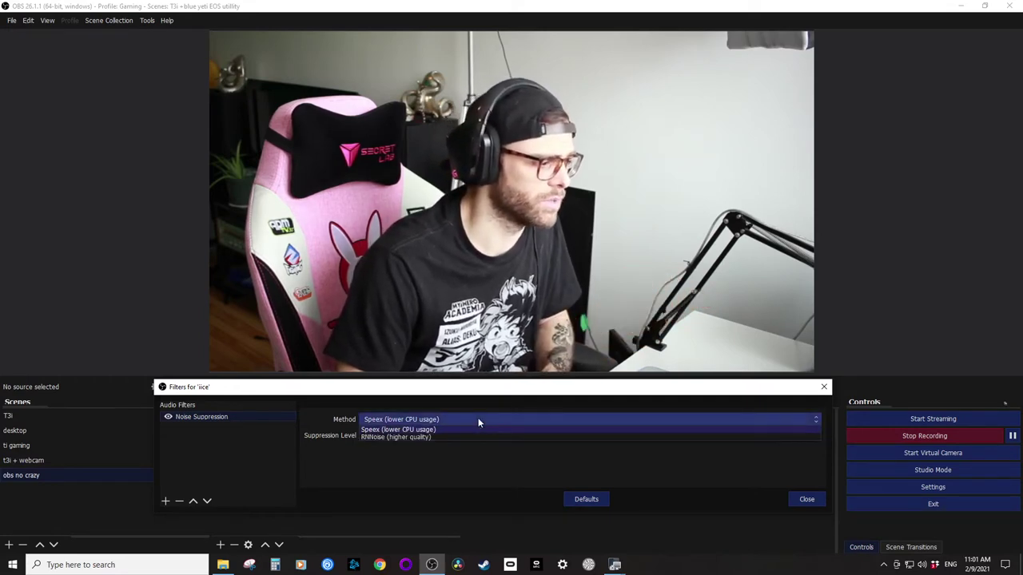
{"action": "left_click", "coordinate": [397, 438]}
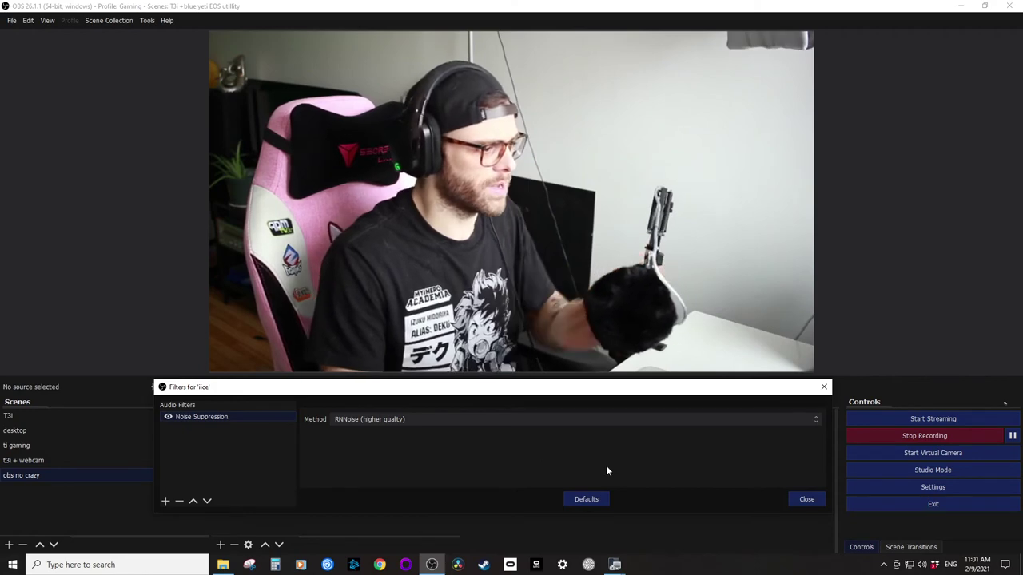
- Reopen the ice mic's Filters window and choose Gain as the new filter type
{"action": "left_click", "coordinate": [806, 498]}
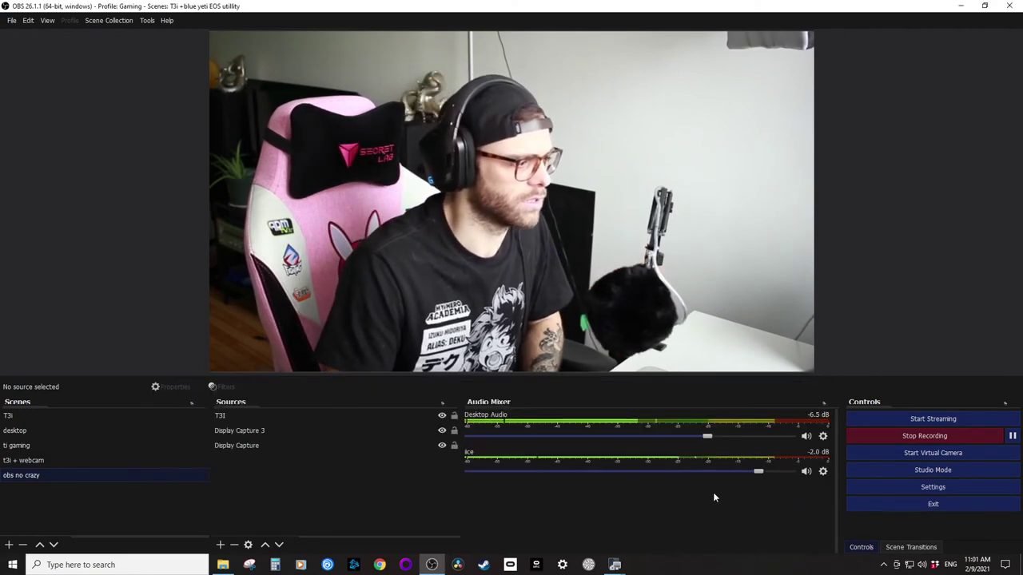
{"action": "left_click", "coordinate": [823, 471]}
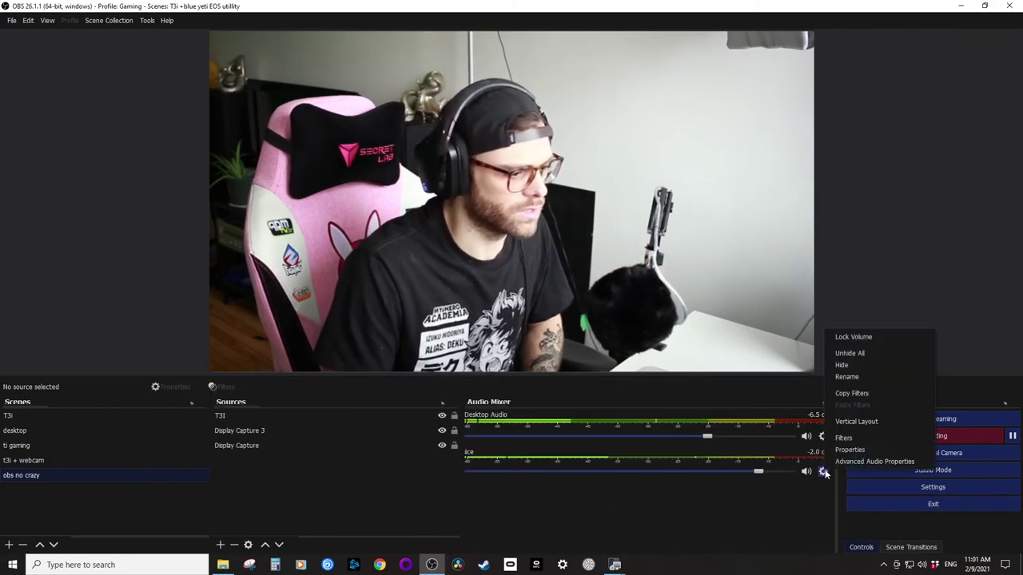
{"action": "left_click", "coordinate": [845, 438]}
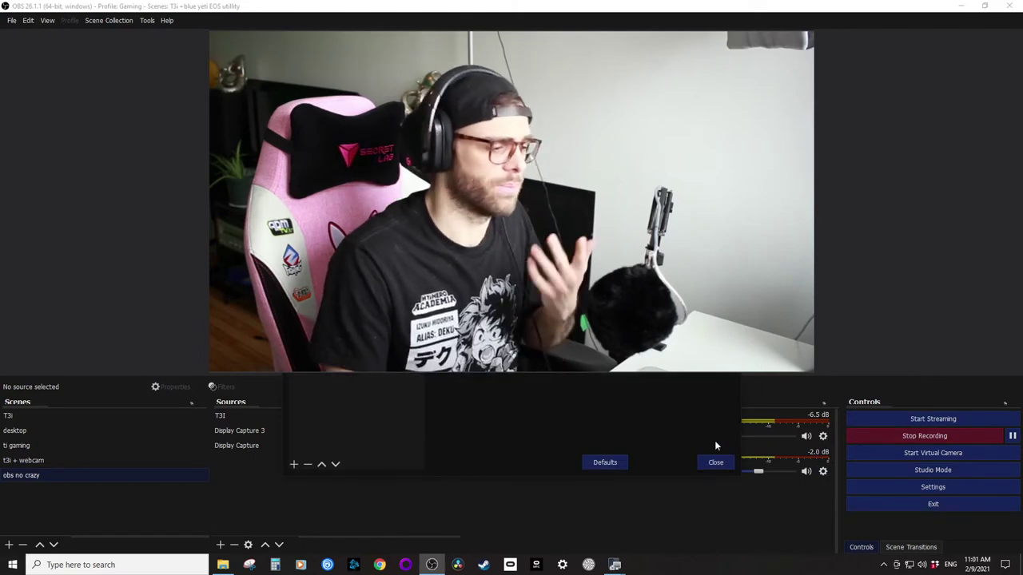
{"action": "left_click_drag", "start_coordinate": [739, 473], "coordinate": [942, 128]}
{"action": "left_click_drag", "start_coordinate": [870, 85], "coordinate": [748, 398]}
{"action": "left_click", "coordinate": [189, 509]}
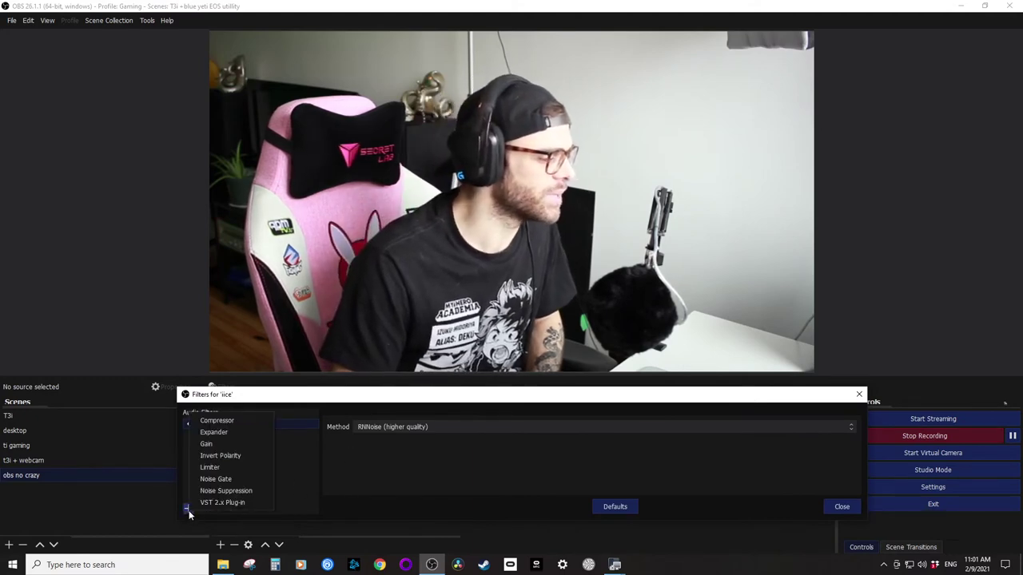
{"action": "left_click", "coordinate": [207, 444]}
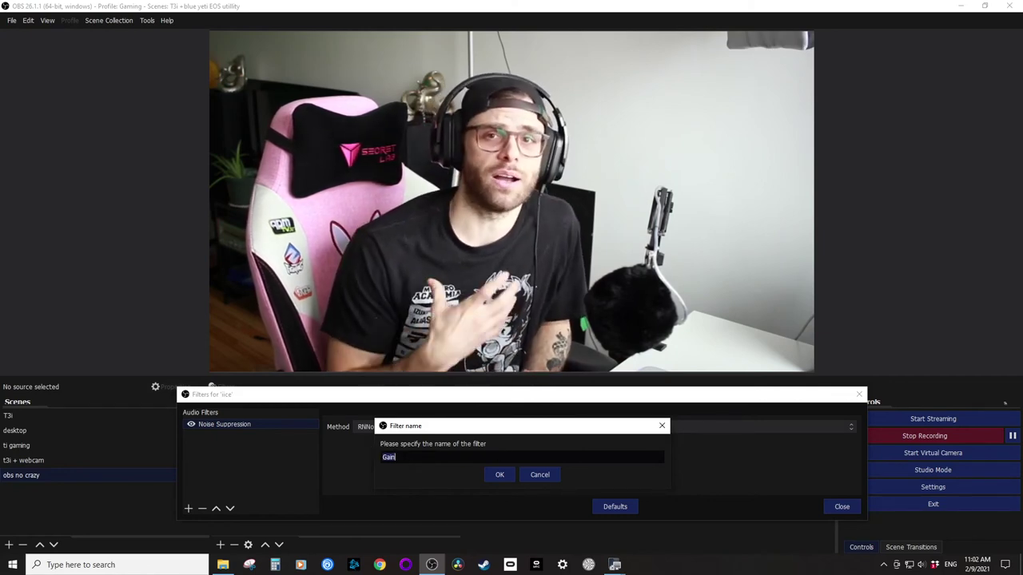
- Accept the name 'Gain', set its gain to 10 dB, and close the Filters window
{"action": "left_click", "coordinate": [498, 475]}
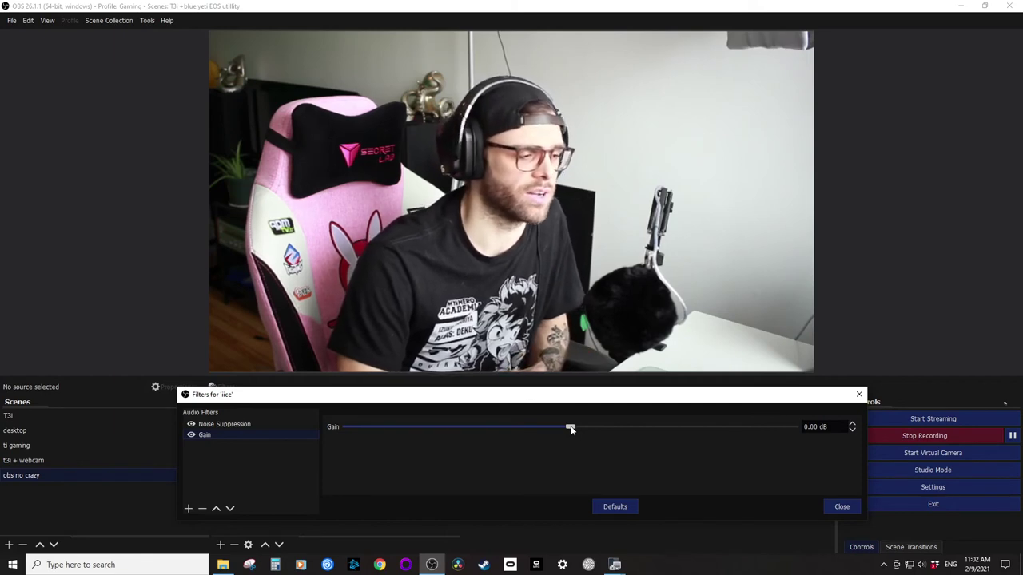
{"action": "left_click_drag", "start_coordinate": [570, 429], "coordinate": [676, 434]}
{"action": "left_click_drag", "start_coordinate": [820, 436], "coordinate": [622, 429]}
{"action": "scroll", "coordinate": [799, 428], "scroll_direction": "up", "scroll_amount": 2}
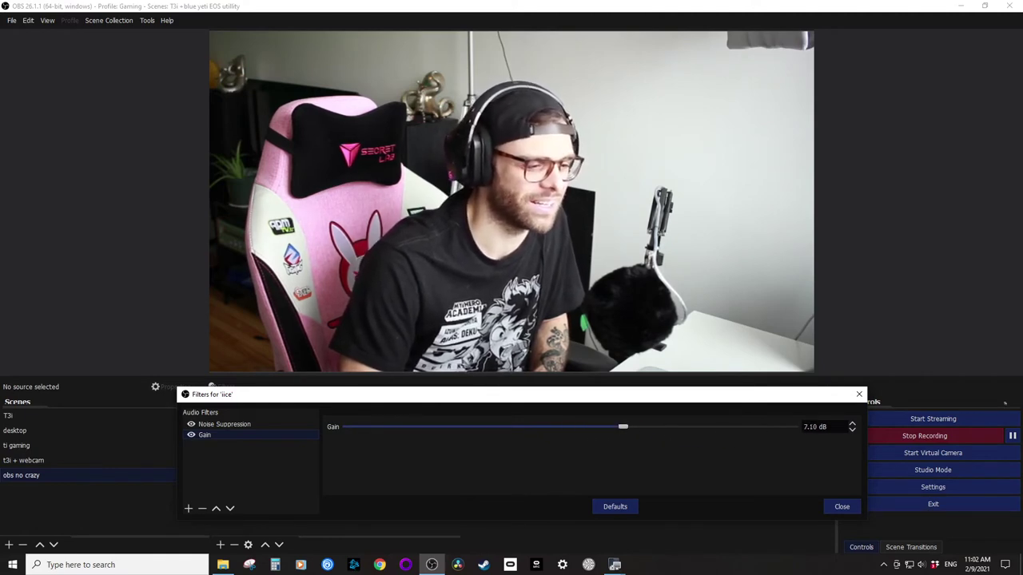
{"action": "type", "text": "10"}
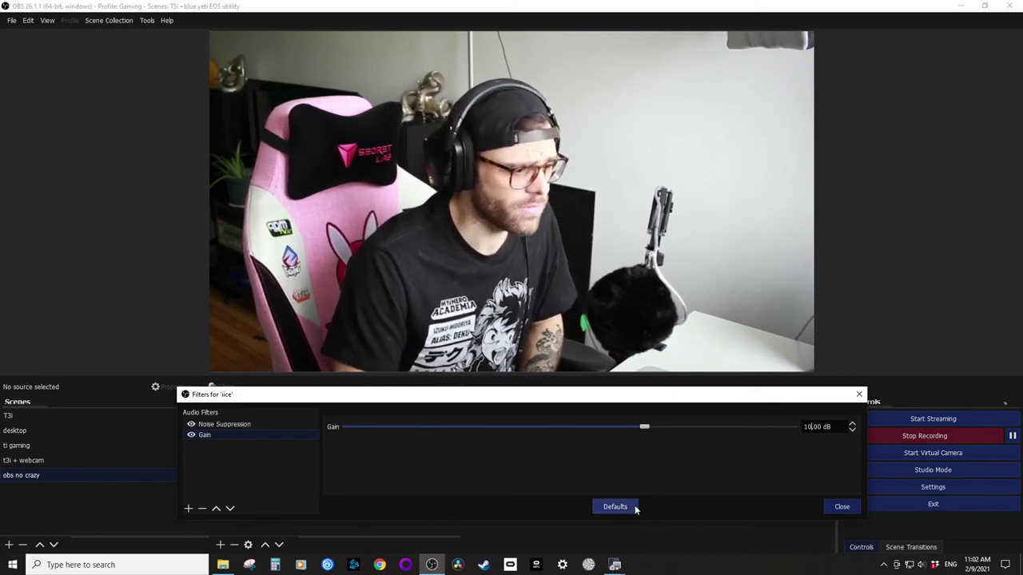
{"action": "left_click", "coordinate": [842, 506]}
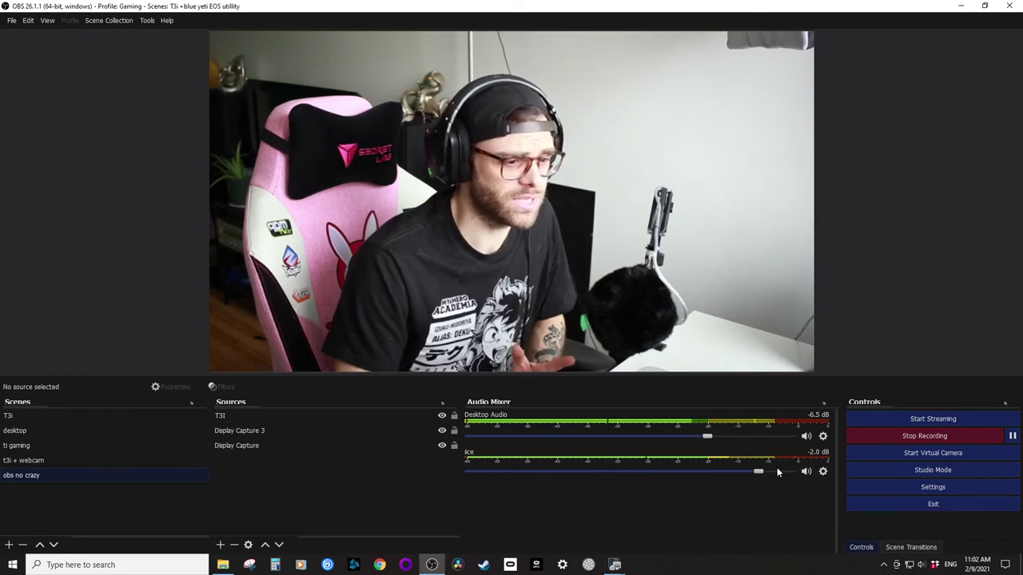
{"action": "left_click", "coordinate": [823, 472]}
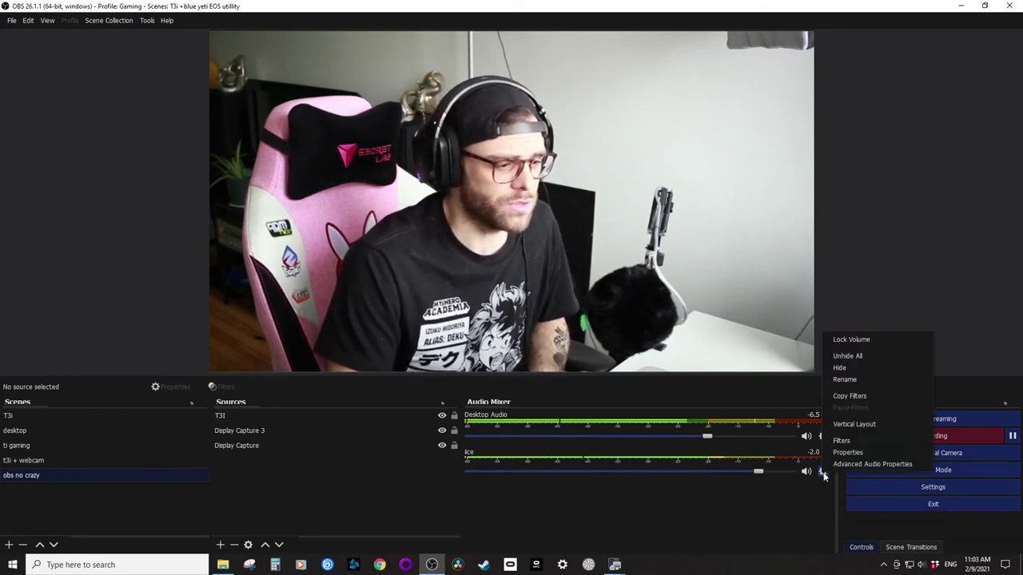
{"action": "left_click", "coordinate": [851, 464]}
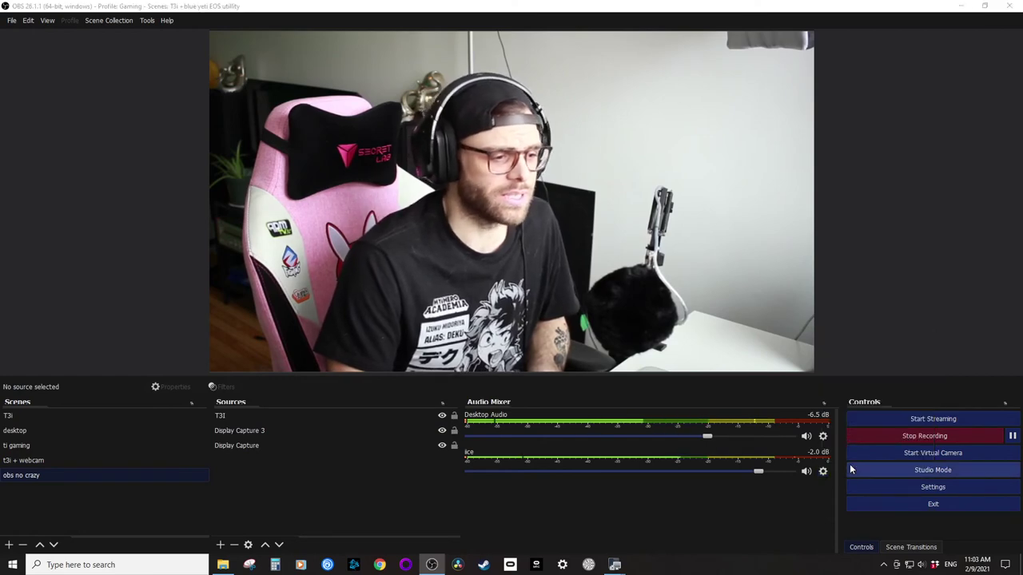